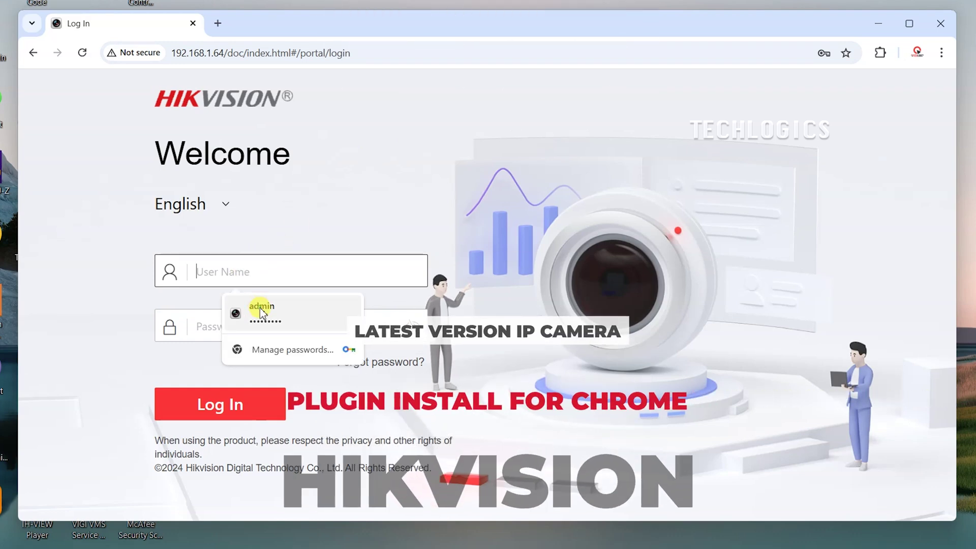
- Log in to the camera with the saved admin credentials
click(307, 236)
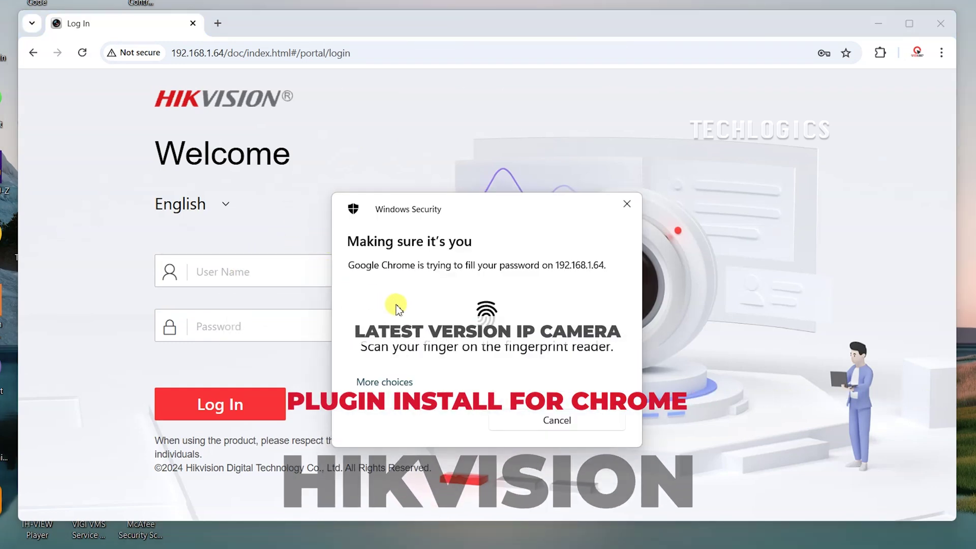
click(222, 418)
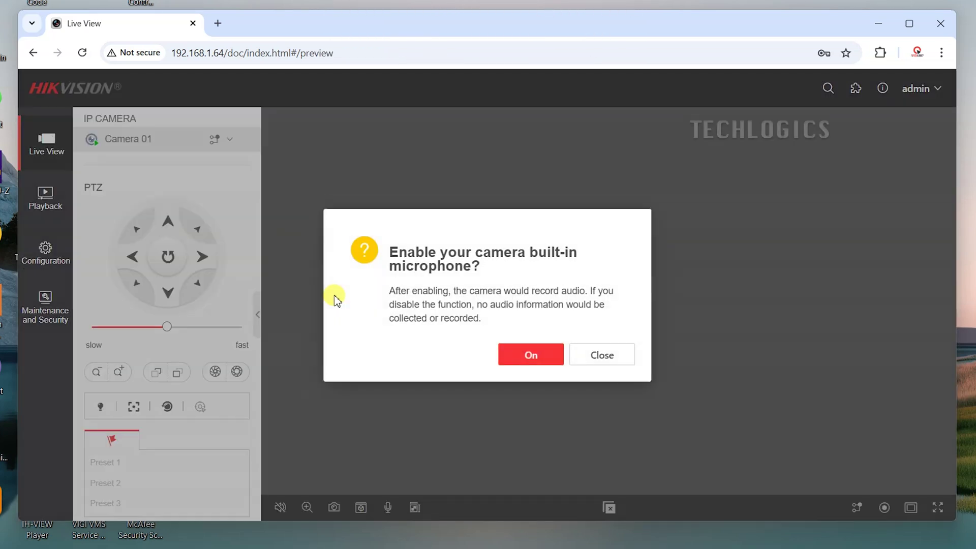
scroll(431, 309, down, 1)
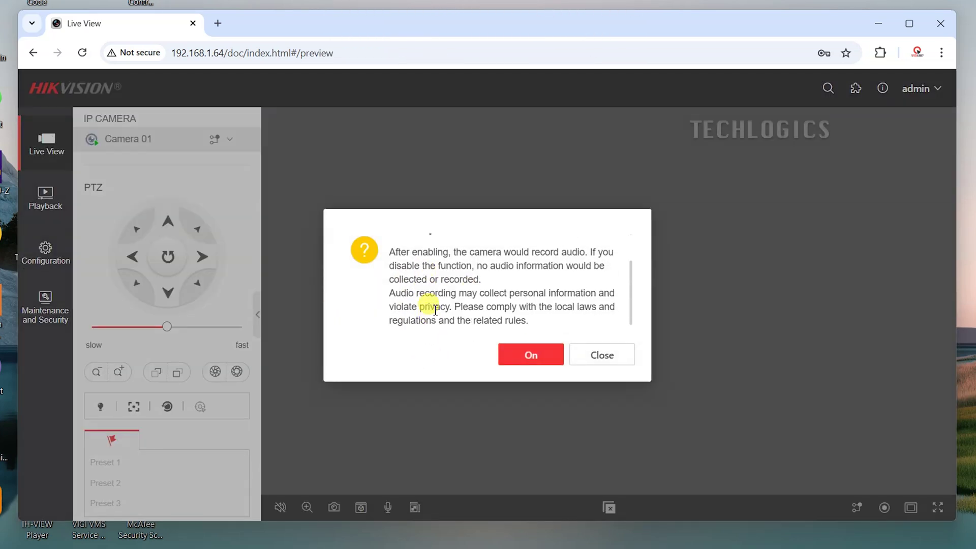
scroll(441, 281, up, 1)
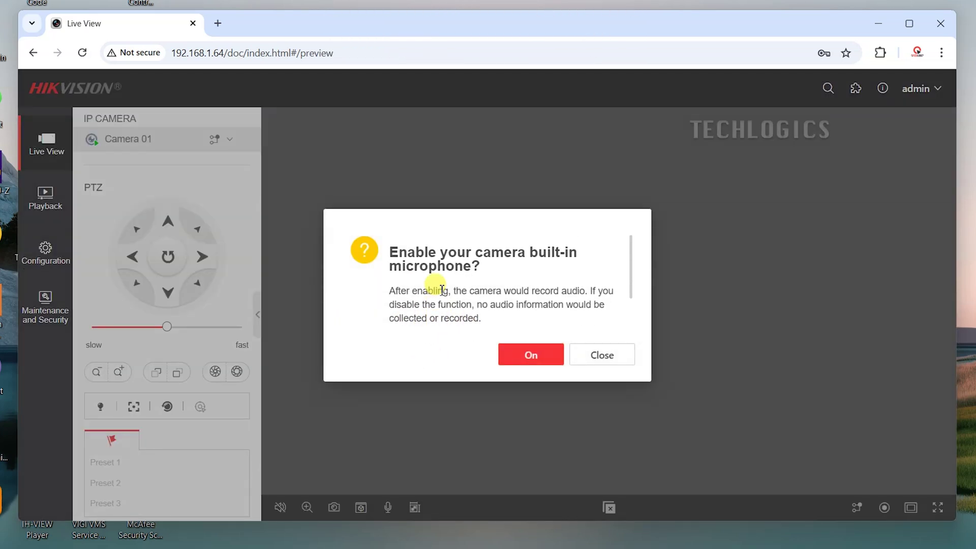
- Enable the built-in microphone, raise the live audio volume, then mute it
click(505, 354)
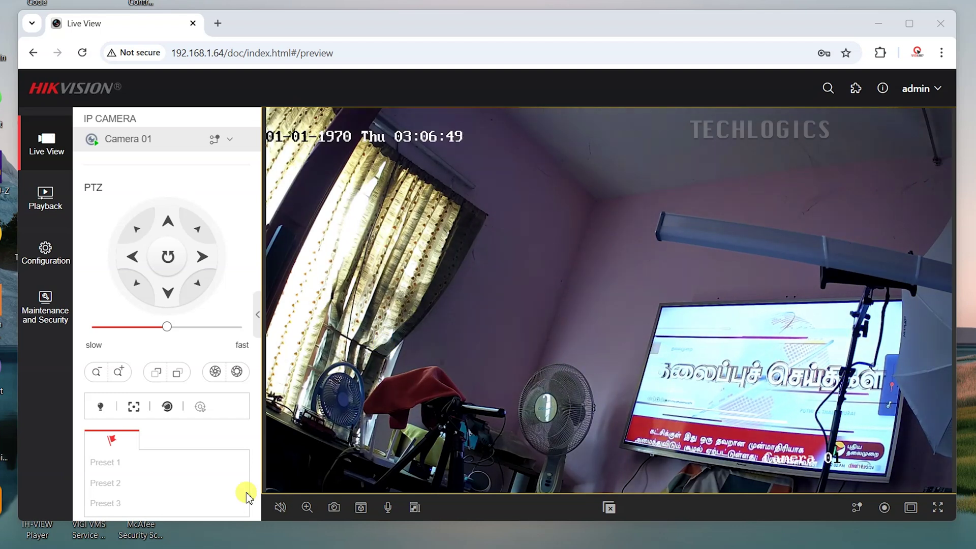
click(277, 509)
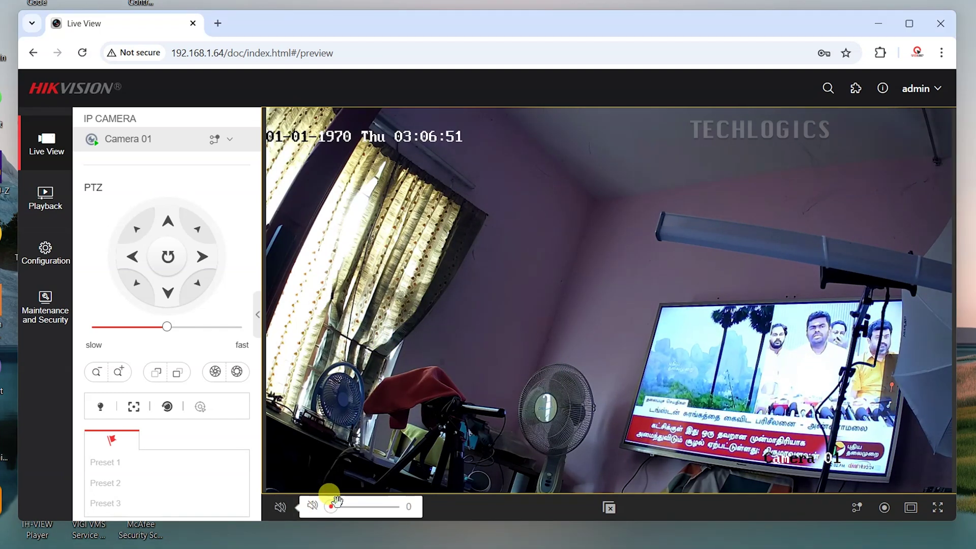
mouse_move(334, 509)
mouse_down()
mouse_move(360, 513)
mouse_move(321, 513)
mouse_move(355, 511)
mouse_move(334, 511)
mouse_up()
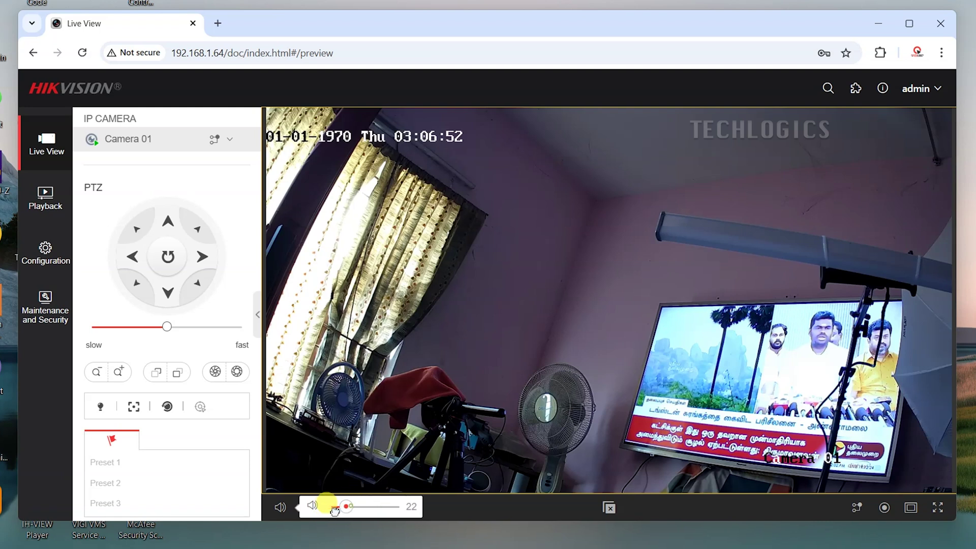
click(312, 506)
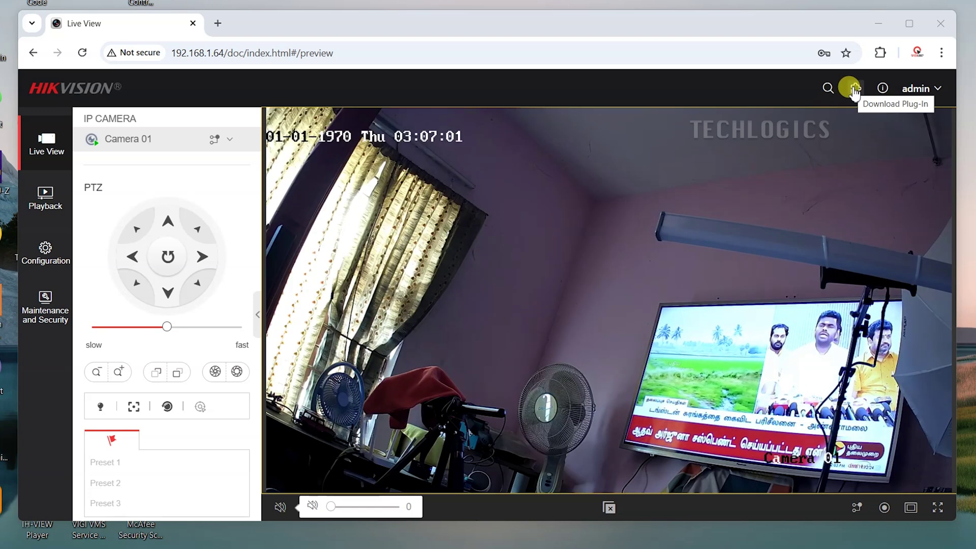
- Download the Local Service plug-in, keep the blocked file in Chrome and launch the installer
click(854, 90)
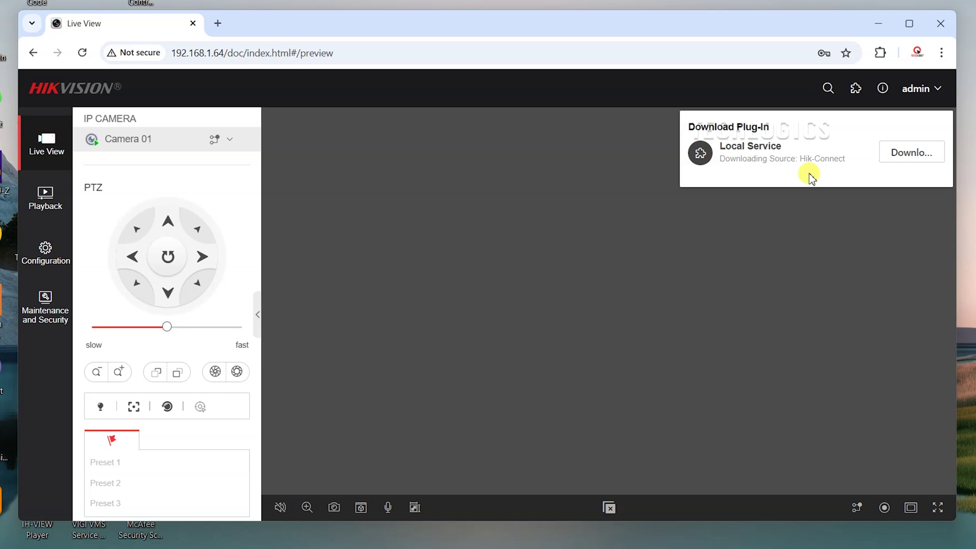
click(907, 157)
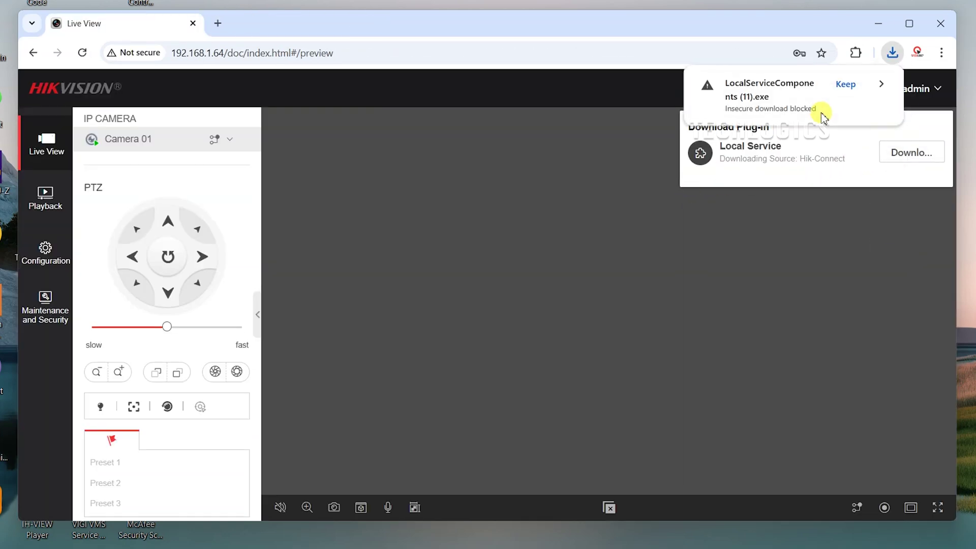
click(847, 85)
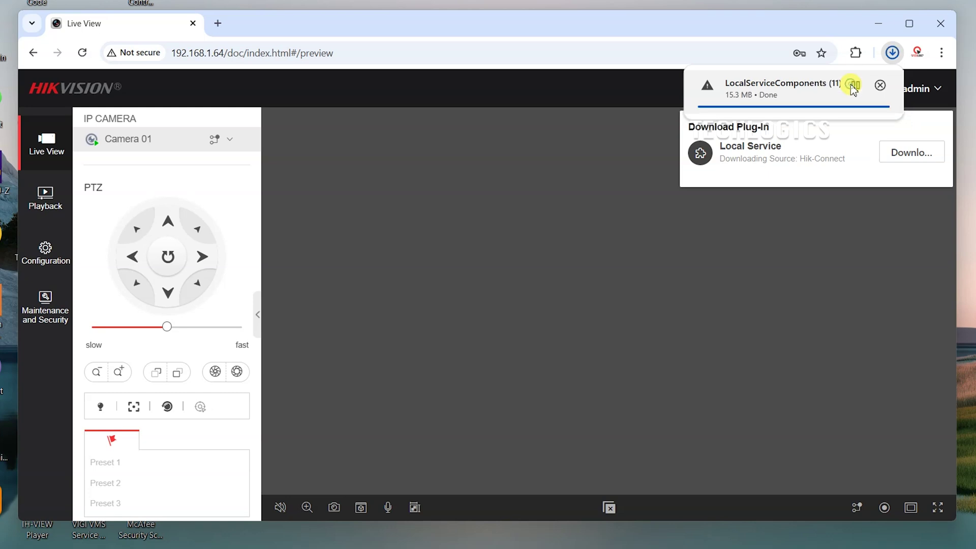
click(783, 92)
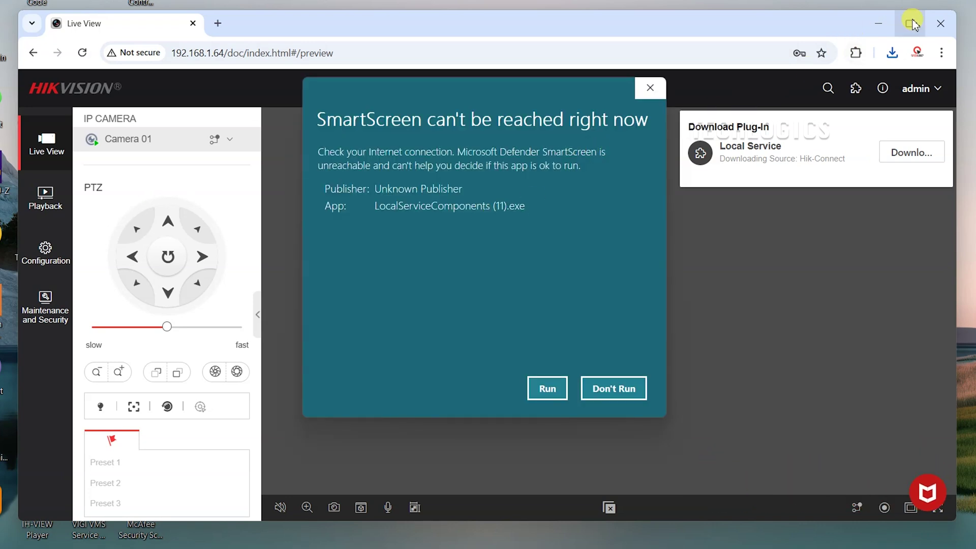
- Close Chrome, run the installer past SmartScreen and finish the LocalServiceComponents setup
click(940, 23)
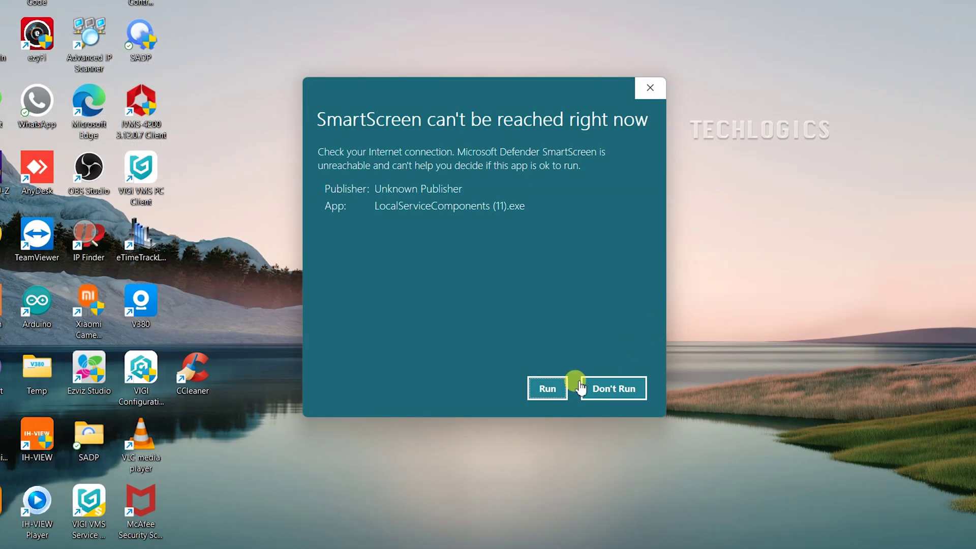
click(543, 394)
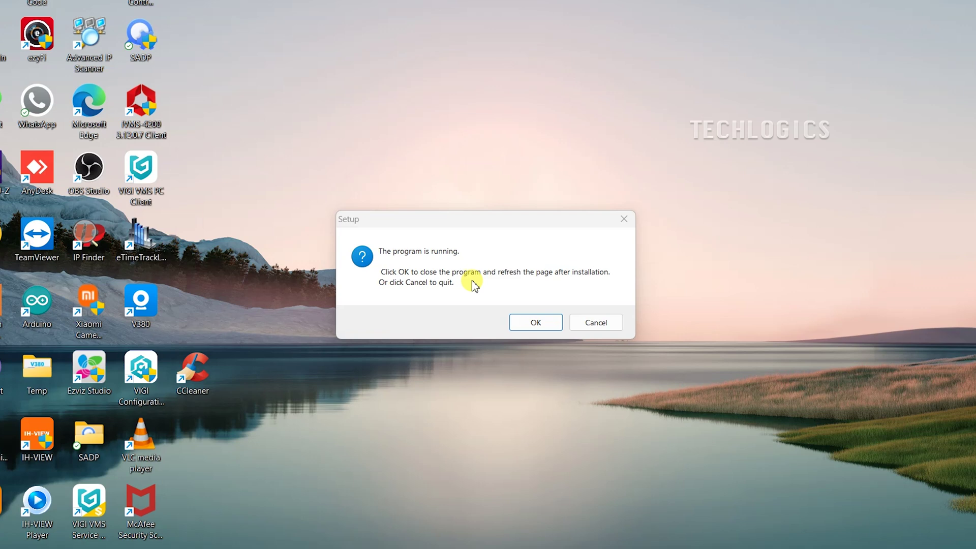
click(537, 324)
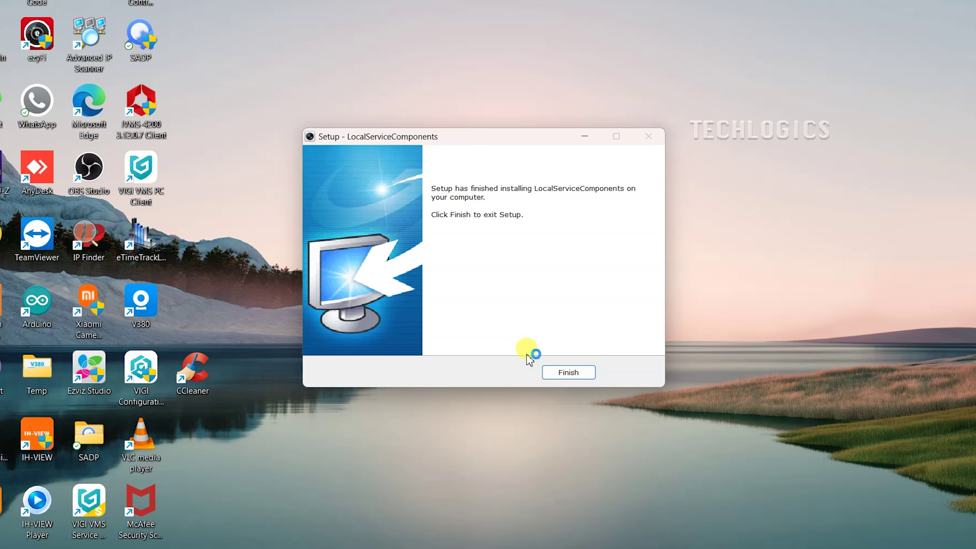
click(582, 378)
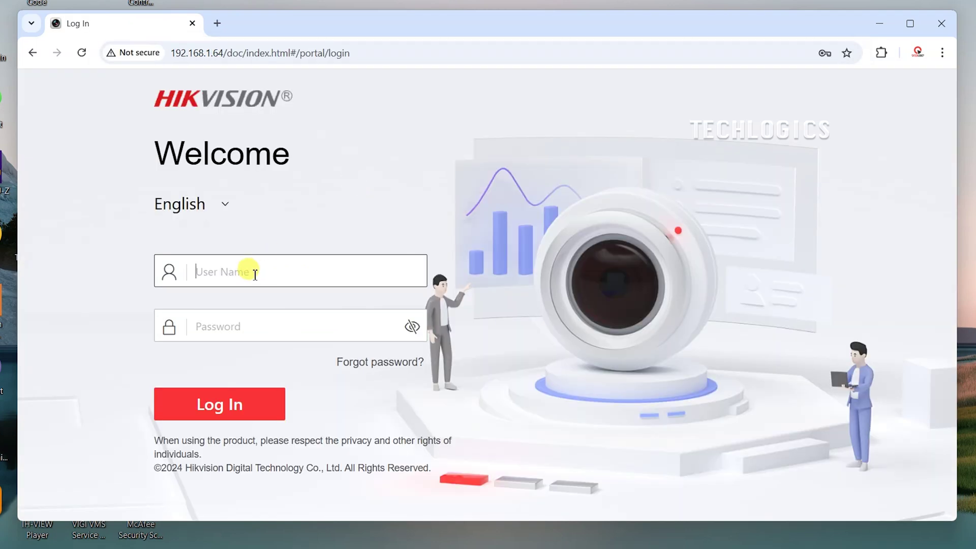
text(admin)
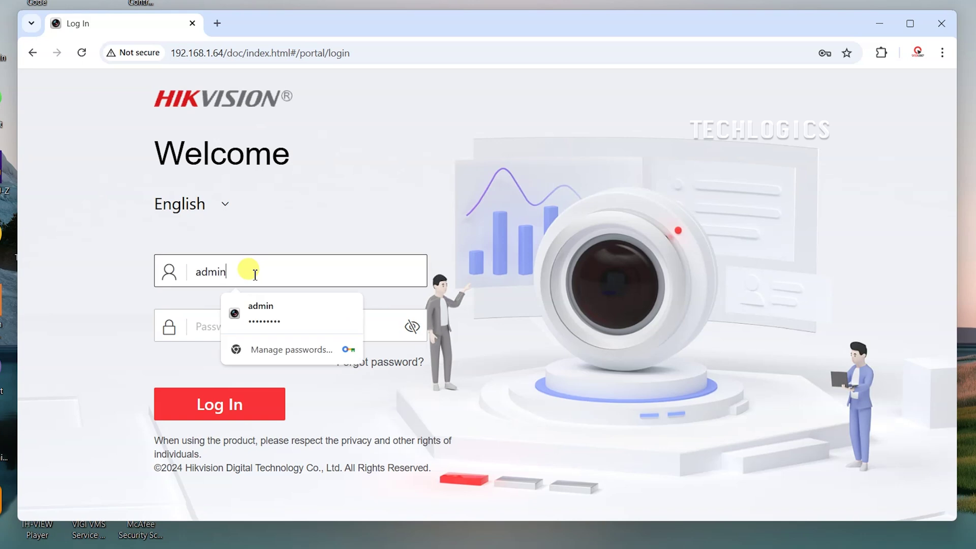
- Log back in as admin to resume Camera 01's live feed
key(Tab)
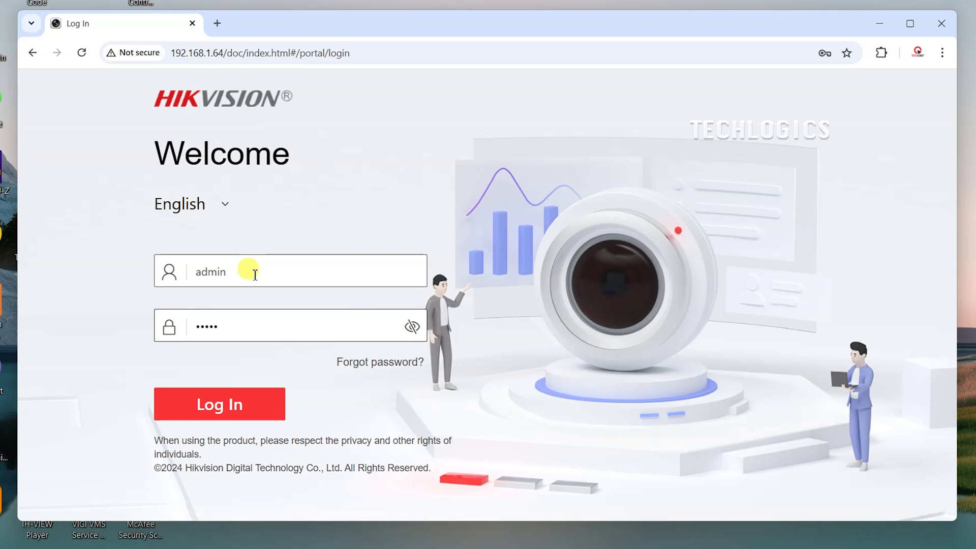
click(236, 405)
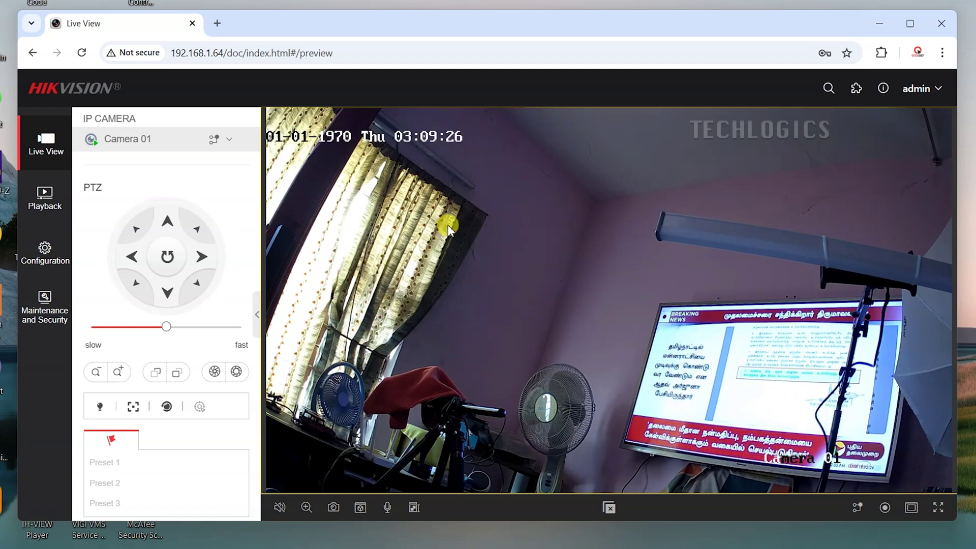
- Glance at the account menu, then browse Maintenance and Security and return to Configuration
click(935, 90)
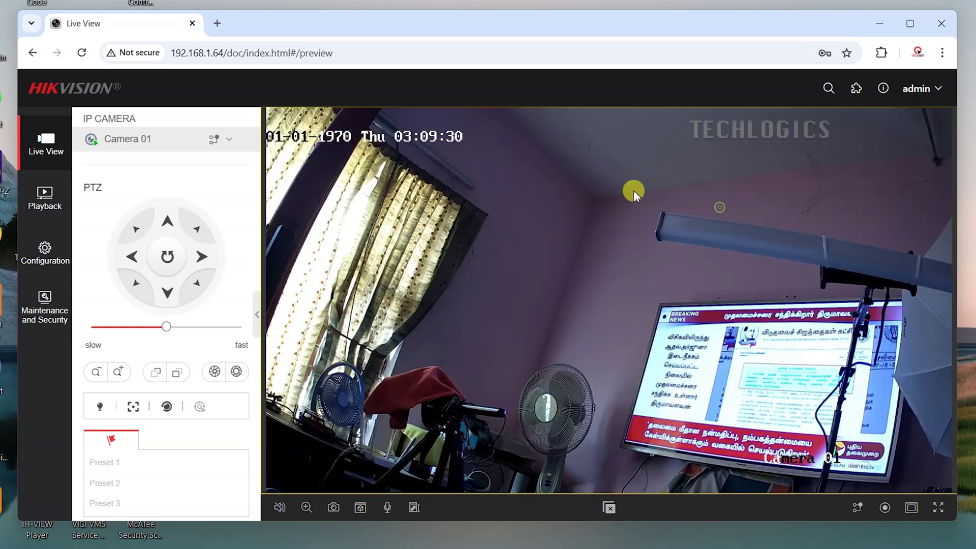
click(46, 200)
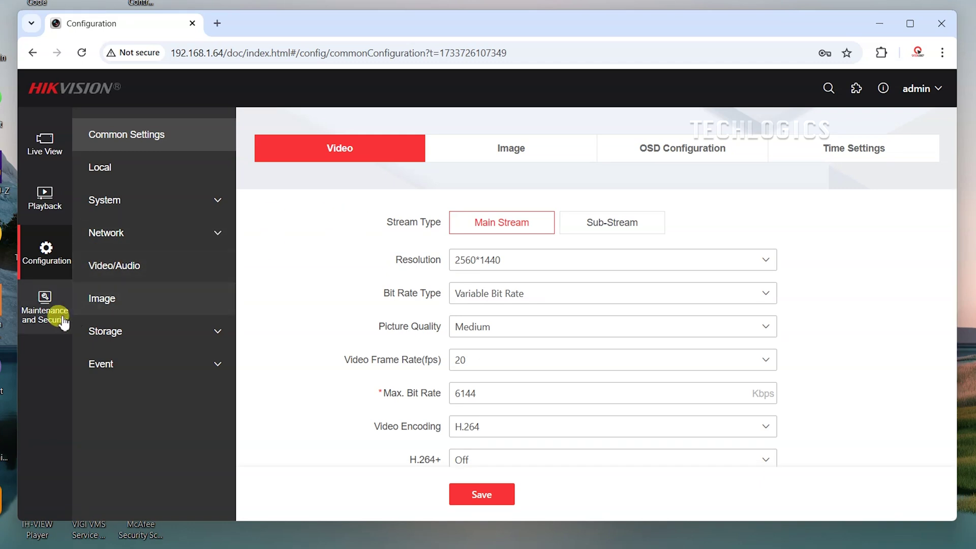
click(47, 313)
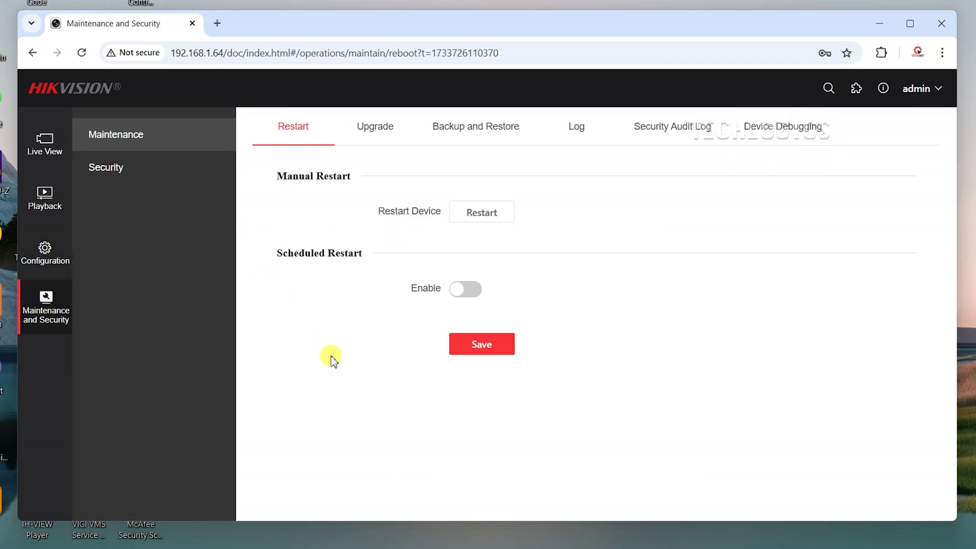
click(48, 256)
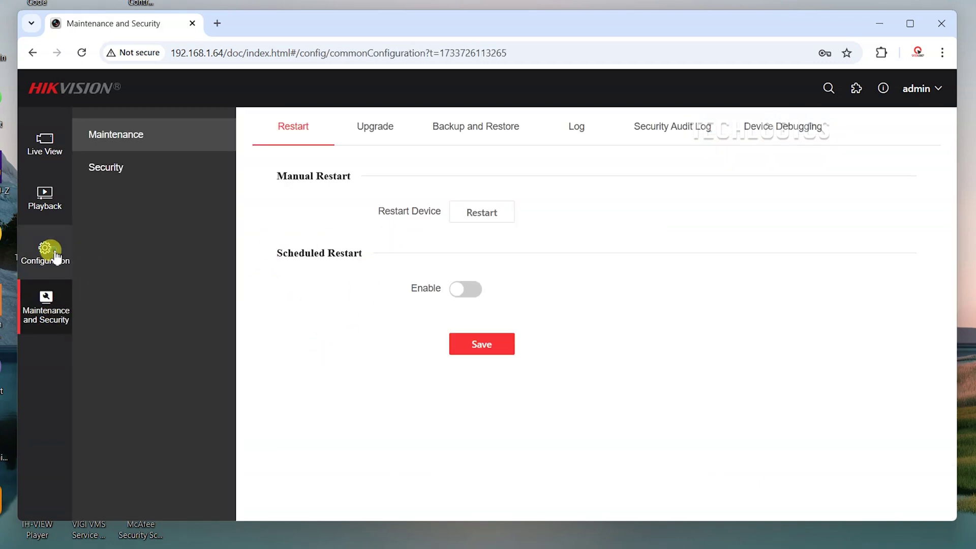
- Visit Local settings, then the Motion Detection page under Event settings
click(139, 169)
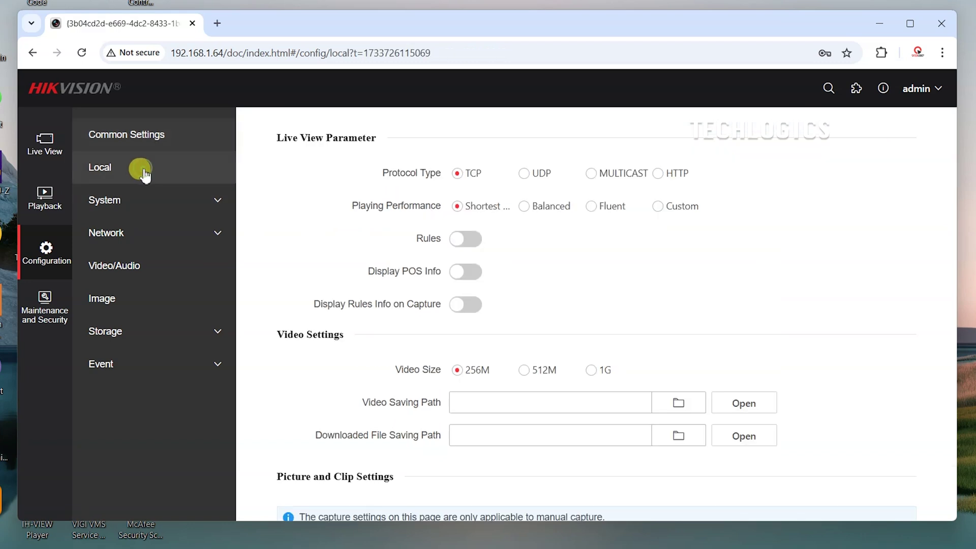
click(129, 367)
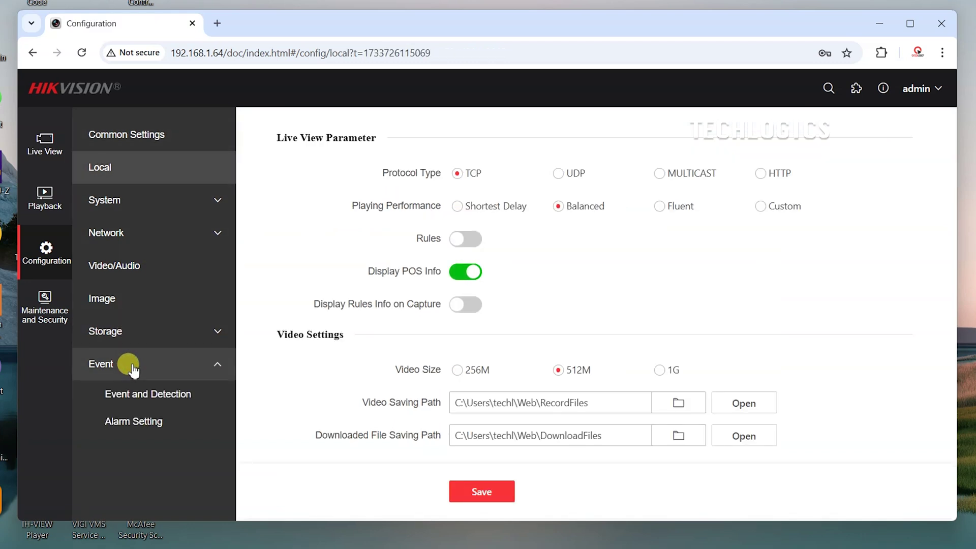
click(157, 392)
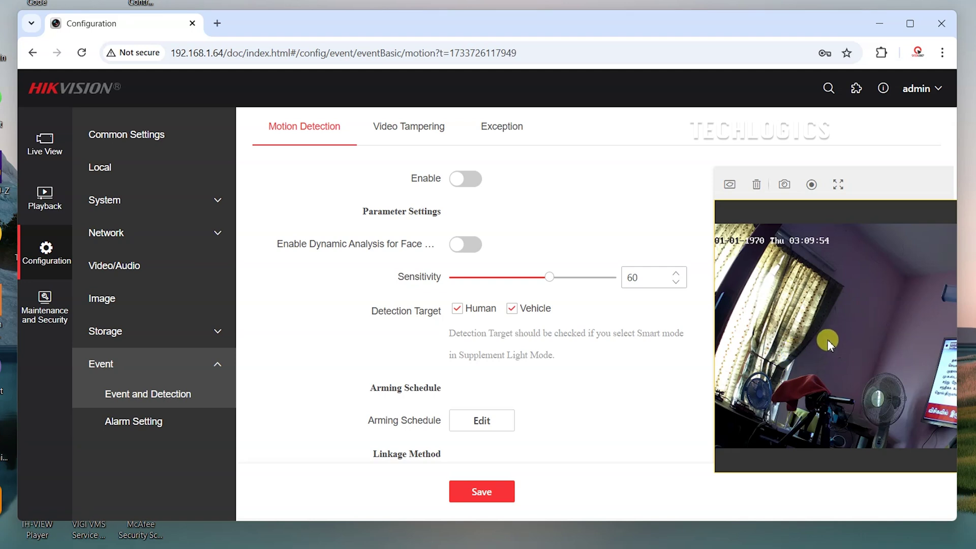
- Sync the device time with the computer in Time Settings and save it
click(139, 138)
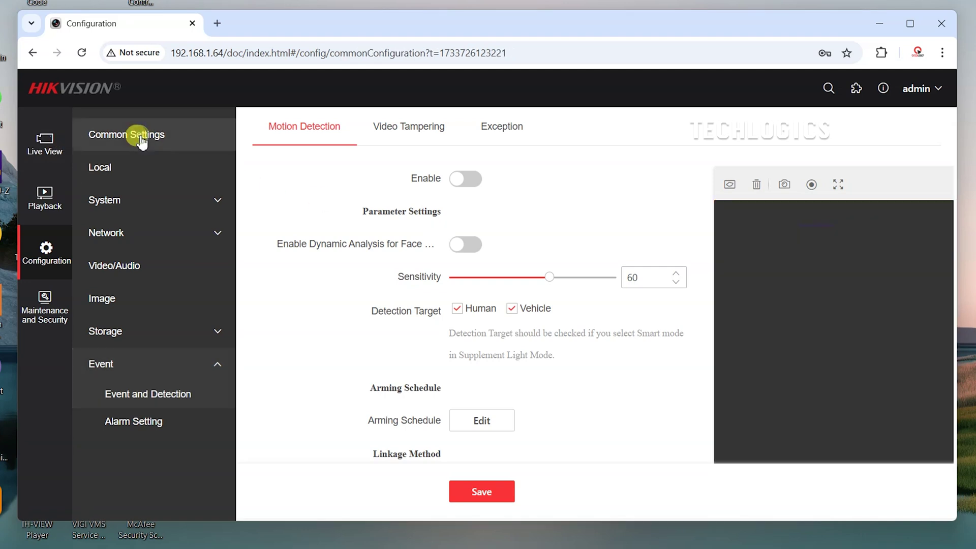
click(801, 151)
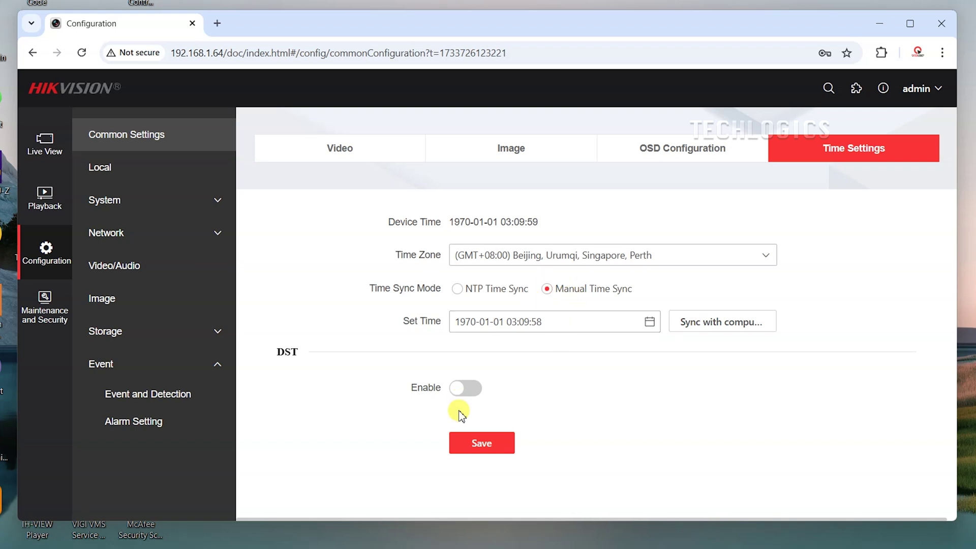
click(729, 322)
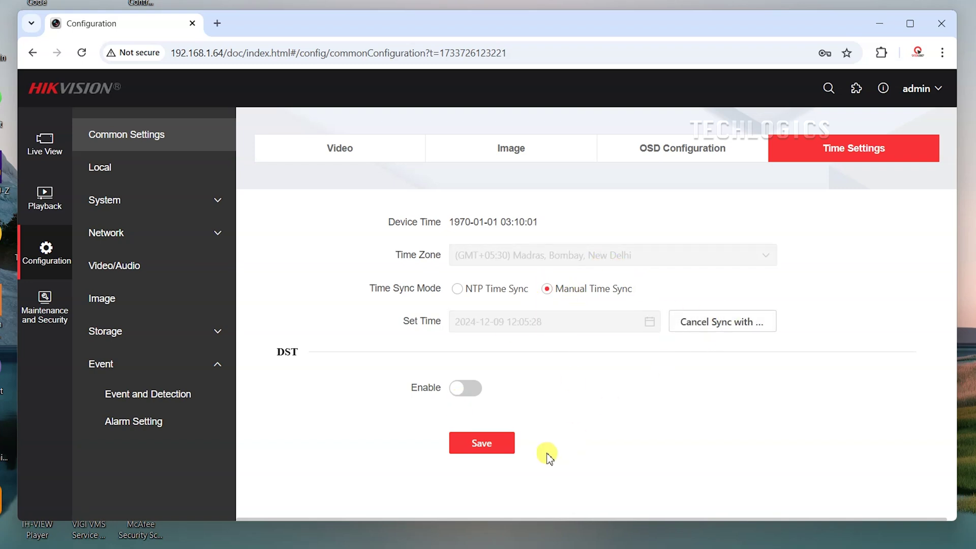
click(494, 447)
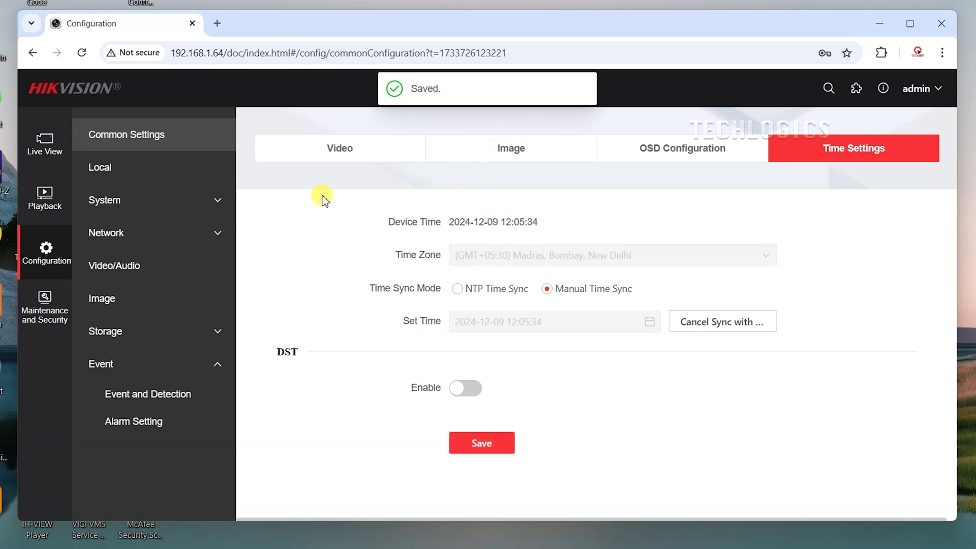
click(64, 152)
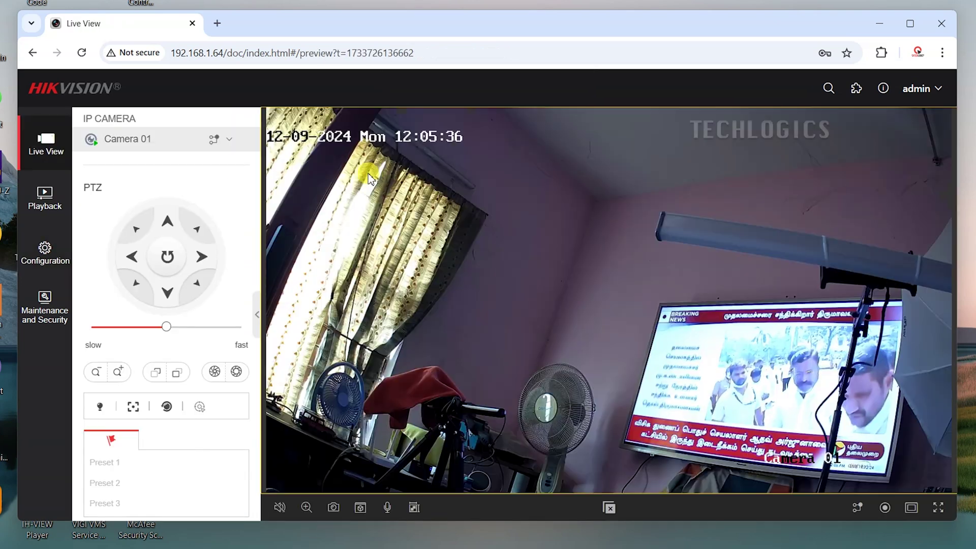